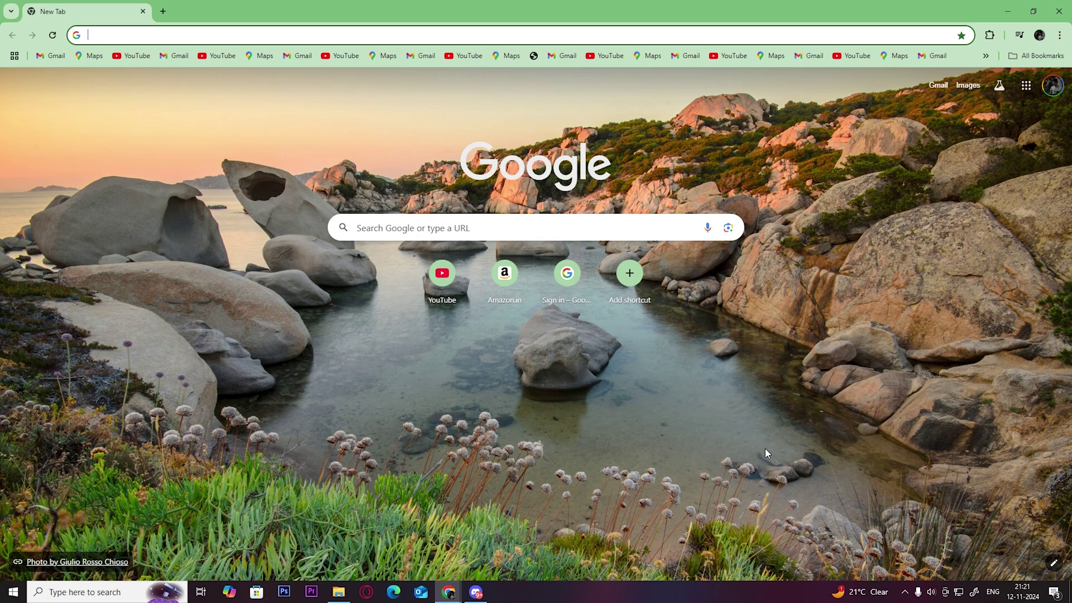
pyautogui.write('pika')
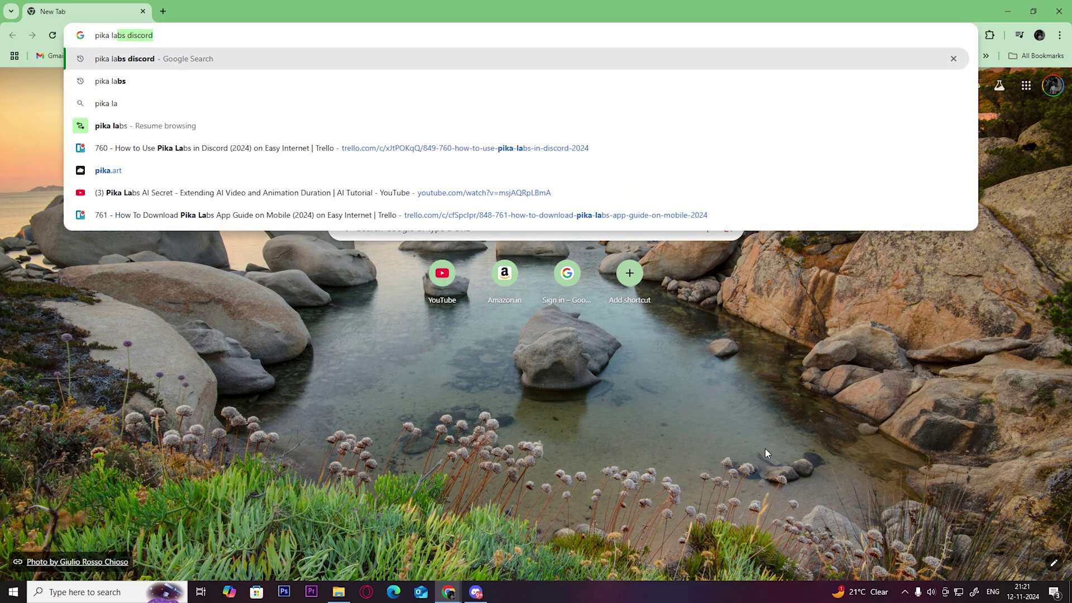
pyautogui.write(' la')
# - Run a Google search for 'pika labs discord'
pyautogui.press('Return')
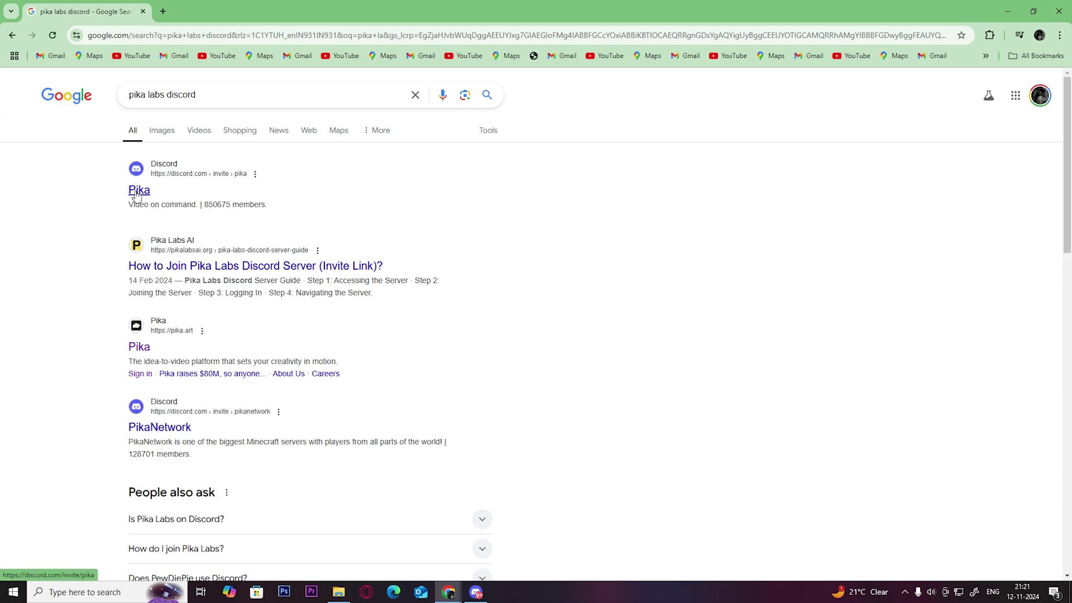
# - Accept the Pika server invite from the search result and join the server
pyautogui.click(137, 192)
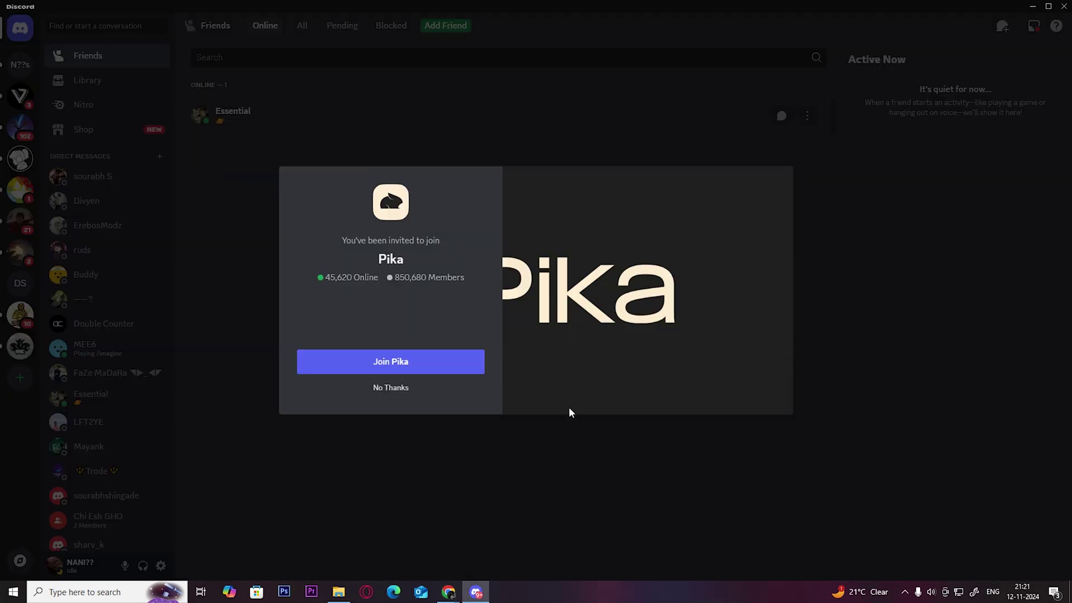
pyautogui.click(392, 366)
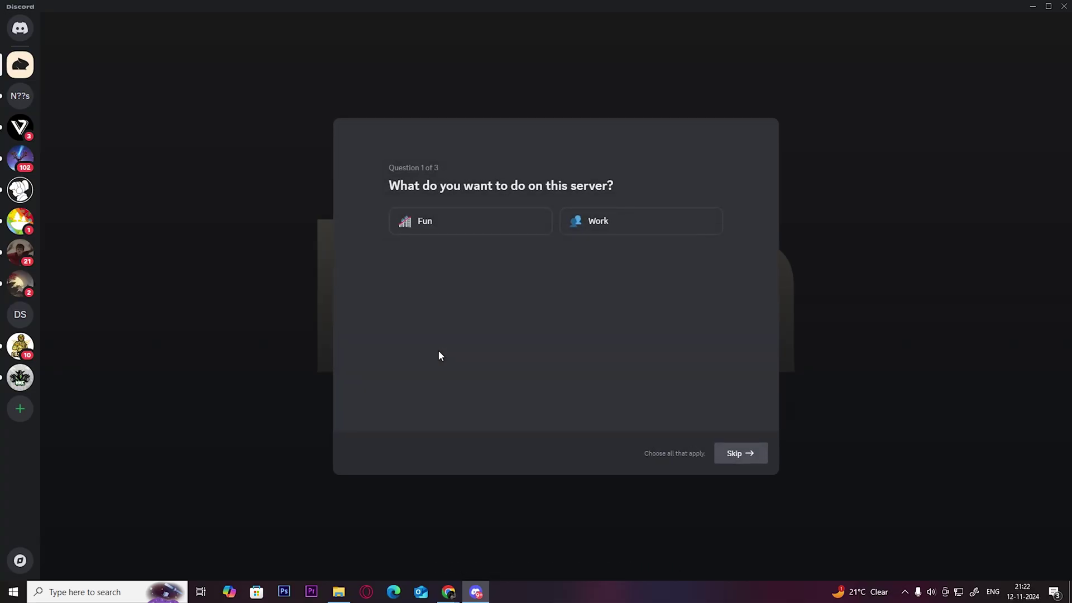
# - Complete onboarding as a Fun member and Video Producer, skip notifications, and agree to the rules
pyautogui.click(415, 231)
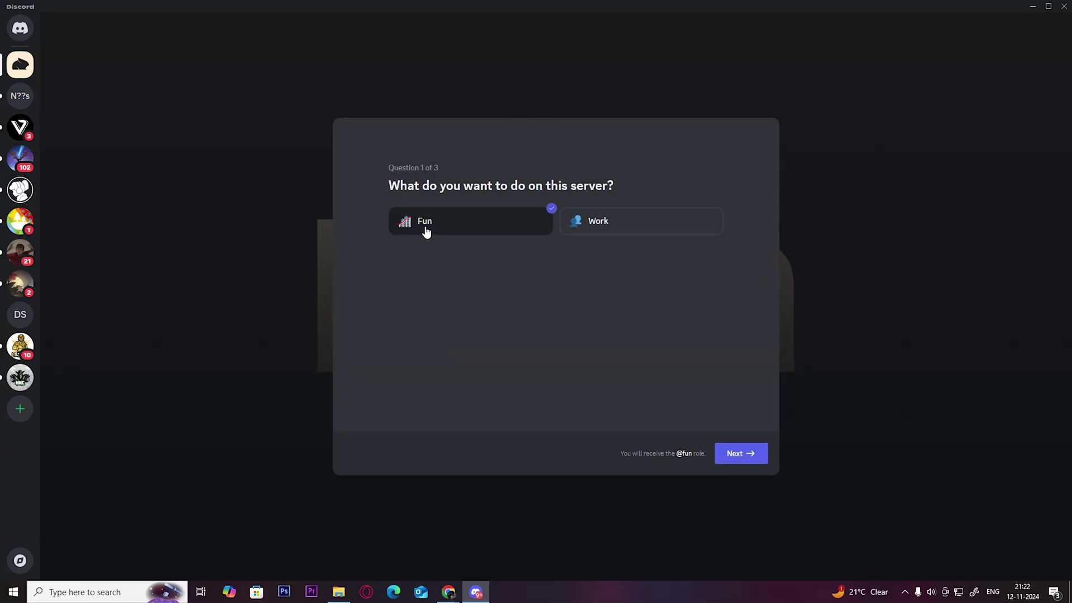
pyautogui.click(741, 455)
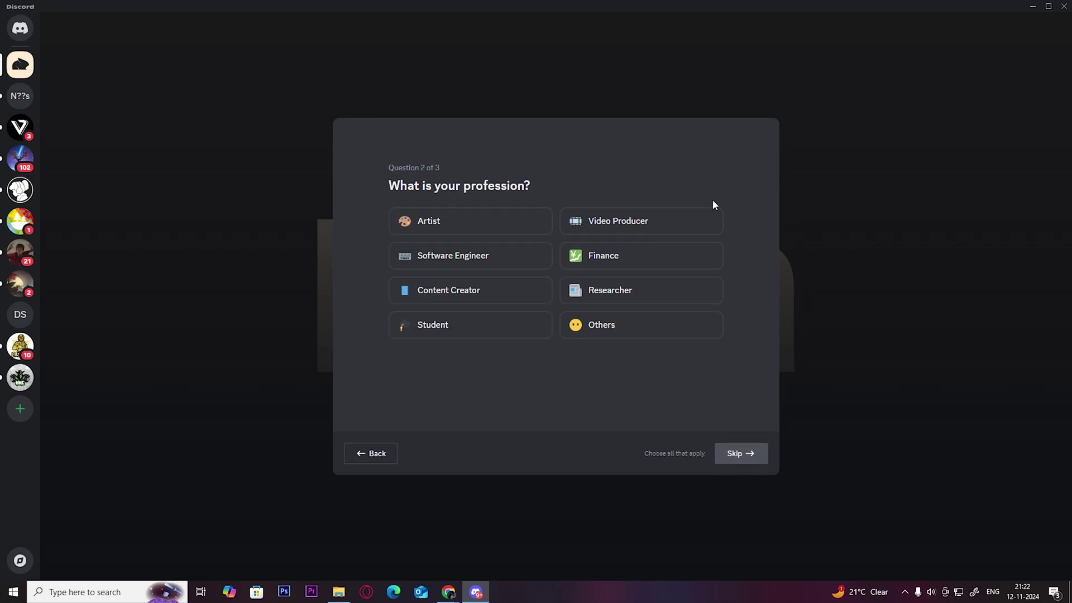
pyautogui.click(672, 231)
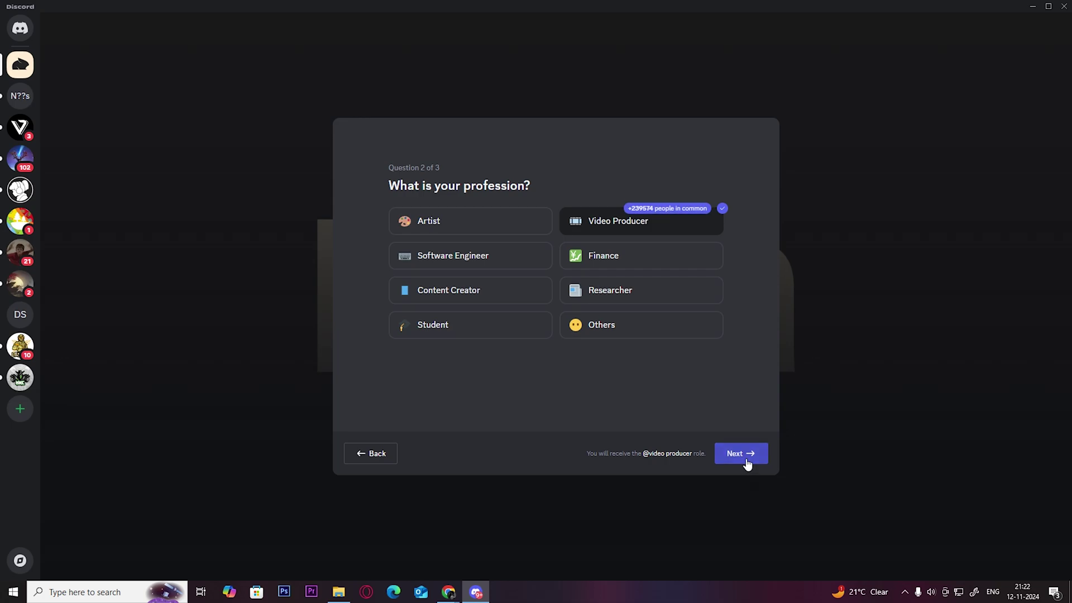
pyautogui.click(747, 462)
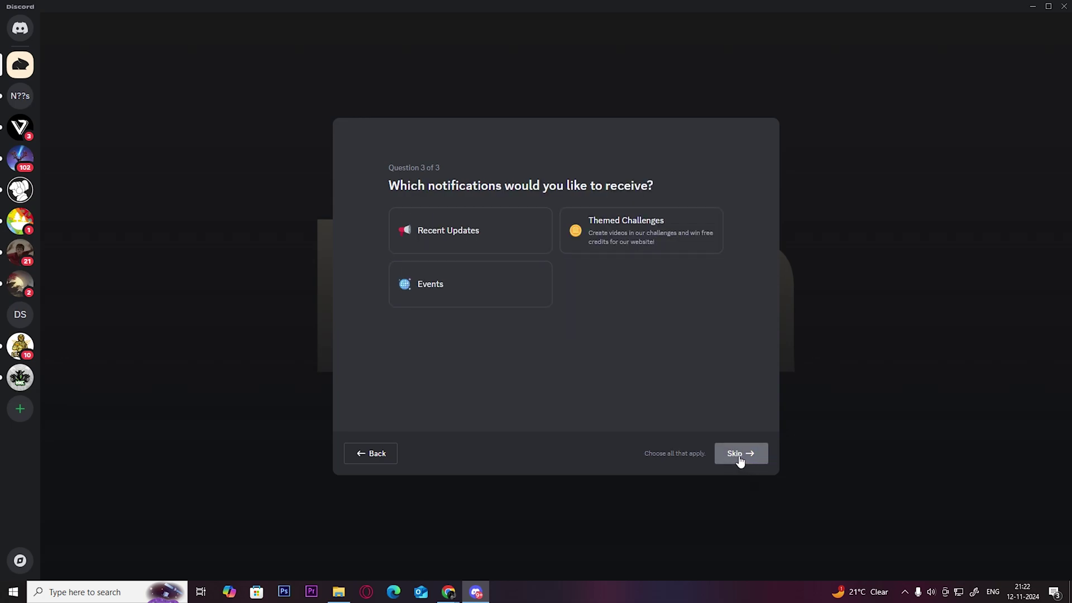
pyautogui.click(739, 460)
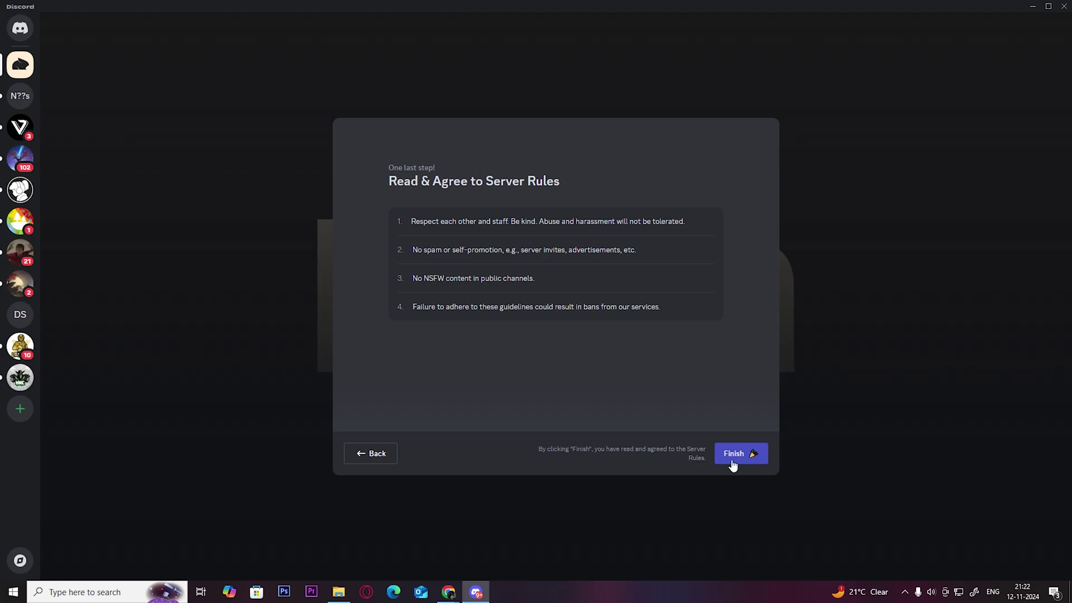
pyautogui.click(731, 456)
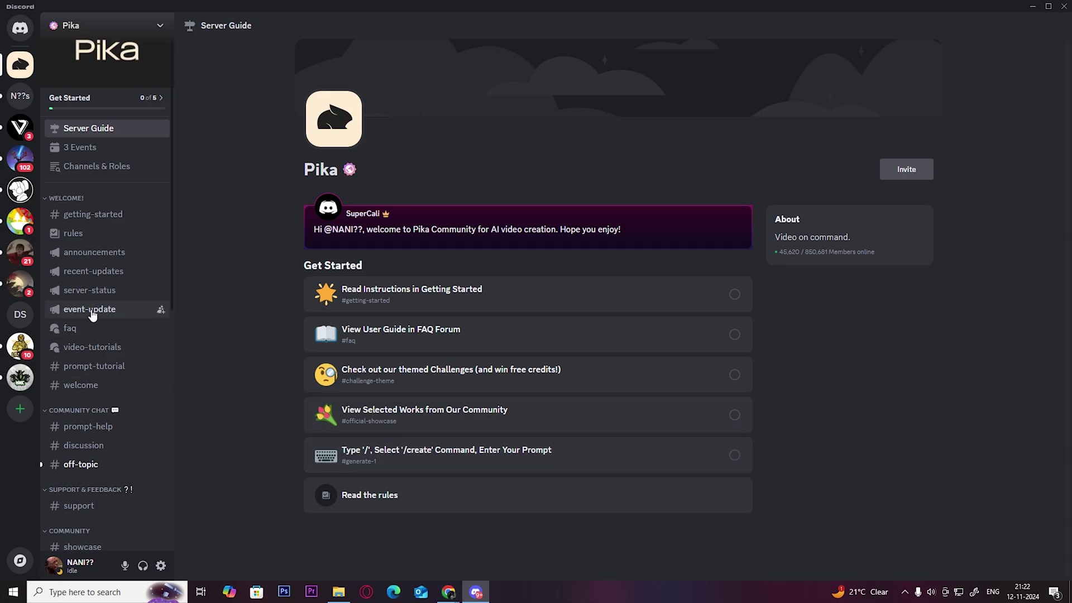
pyautogui.scroll(-2, 91, 316)
pyautogui.scroll(-3, 91, 316)
pyautogui.scroll(-1, 91, 315)
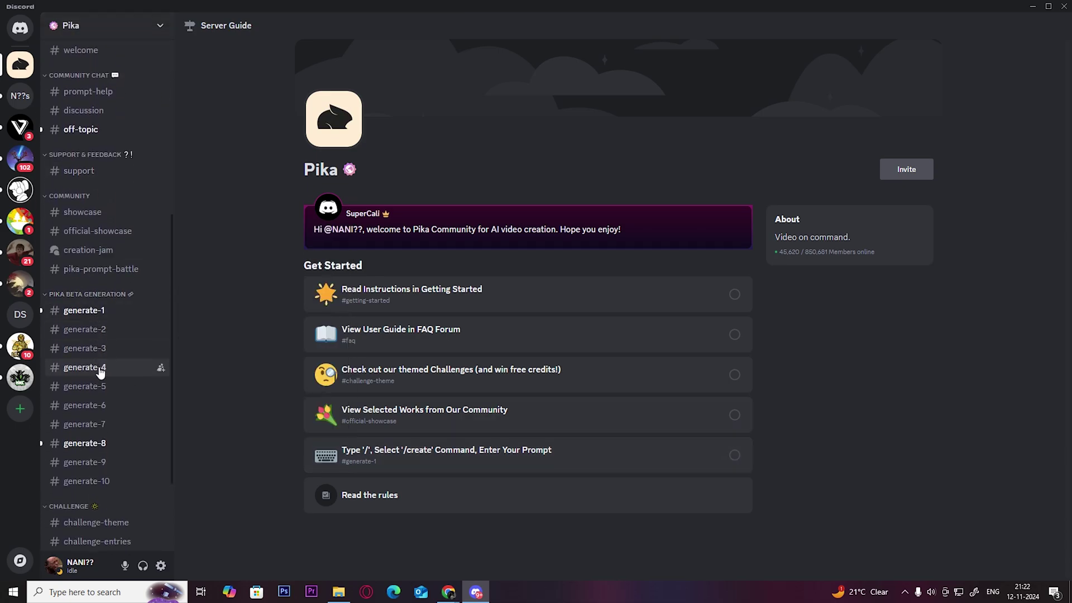
# - Switch to the #generate-2 channel under Pika Beta Generation
pyautogui.click(112, 335)
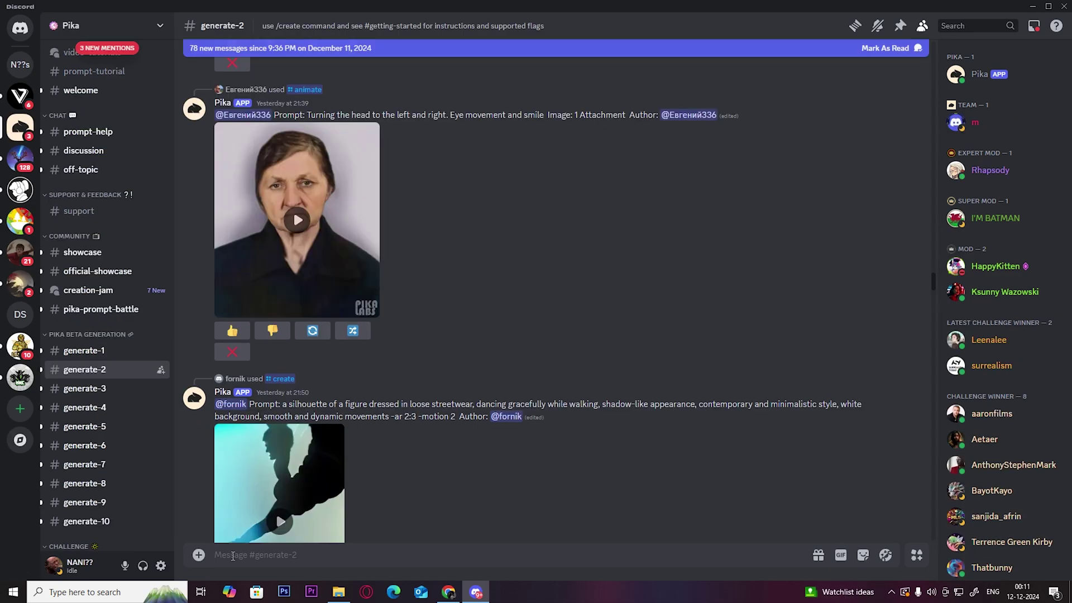
pyautogui.write('/')
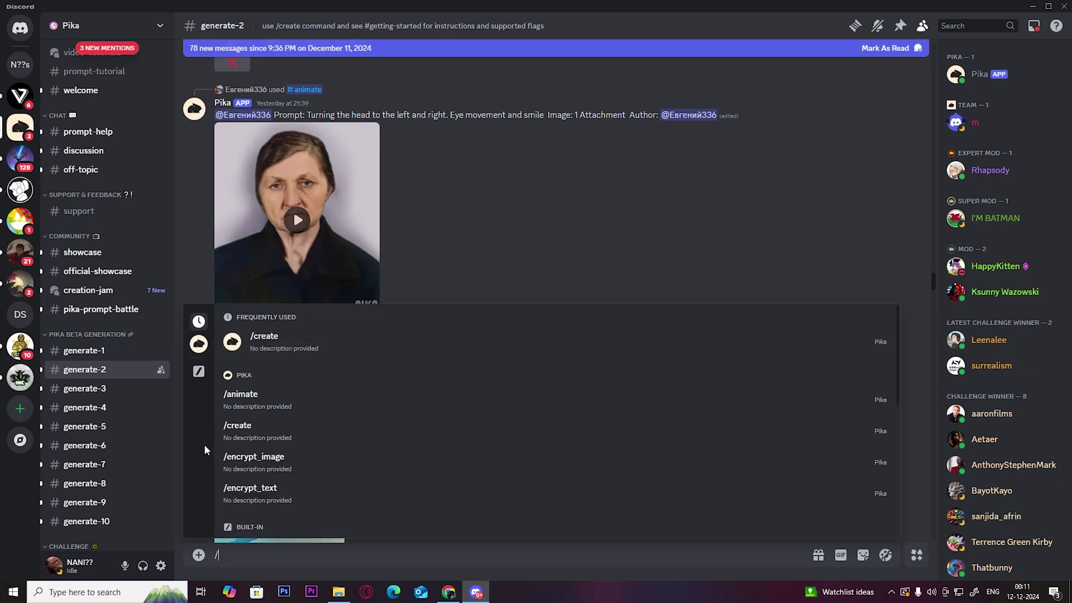
# - Submit a /create request with the prompt 'joker dancing in gotham city happily'
pyautogui.click(237, 429)
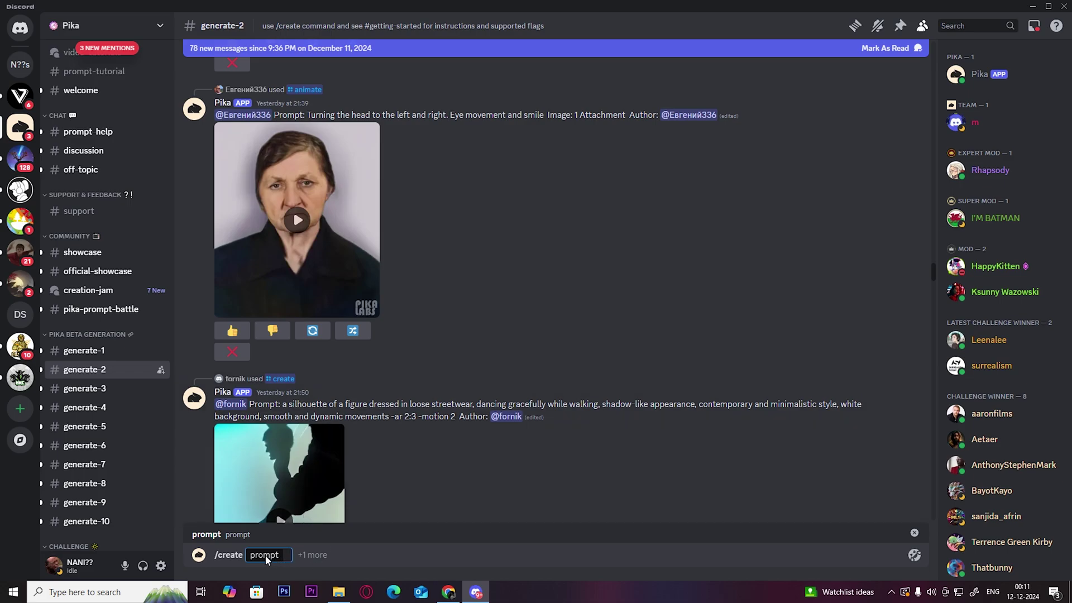
pyautogui.write('joker')
pyautogui.write(' dancing ')
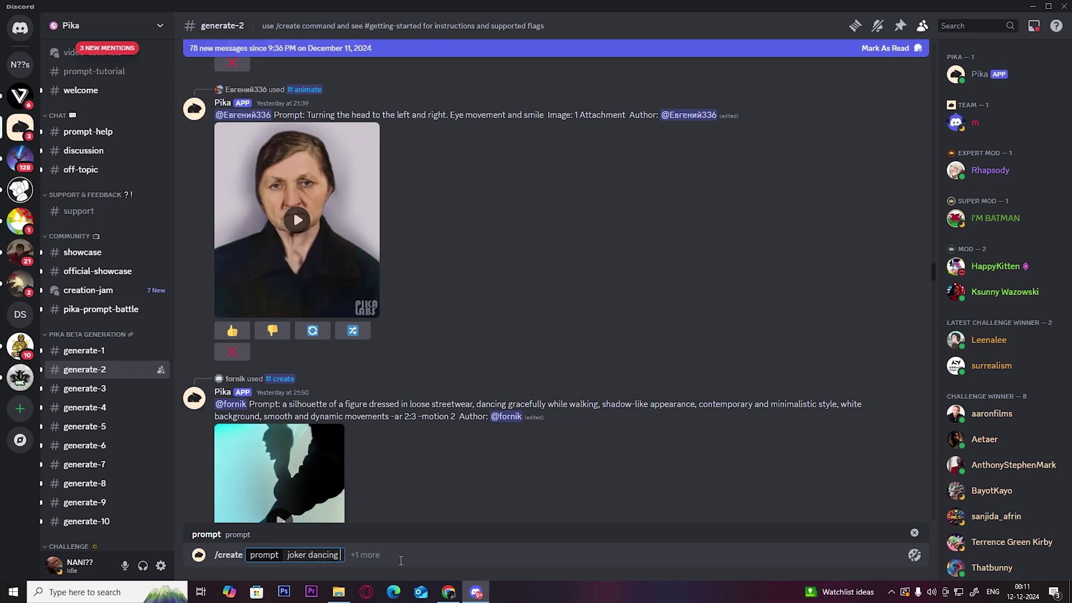
pyautogui.write('in got')
pyautogui.write('ham cit')
pyautogui.write('y')
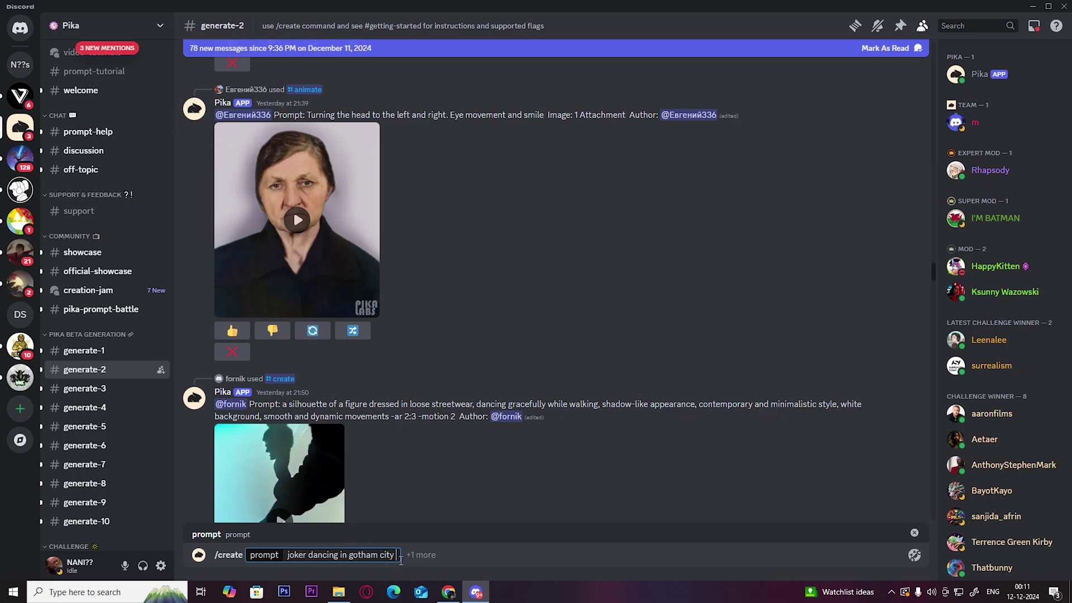
pyautogui.write('happ')
pyautogui.write('ilty')
pyautogui.press('BackSpace')
pyautogui.press('BackSpace')
pyautogui.write('y')
pyautogui.press('Return')
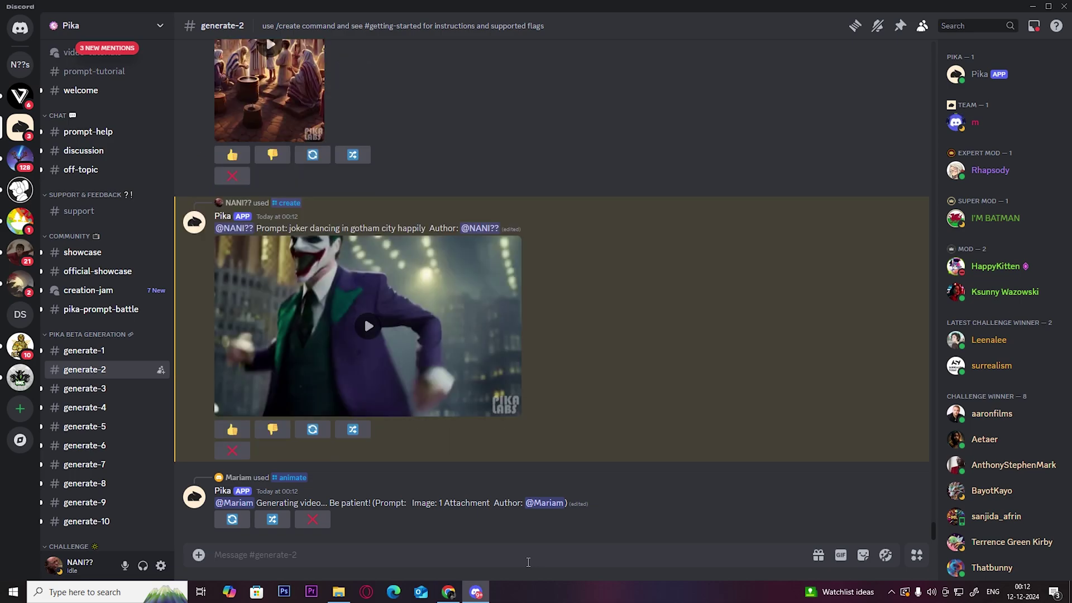
# - Play Pika's generated Joker video reply and download the mp4
pyautogui.click(369, 327)
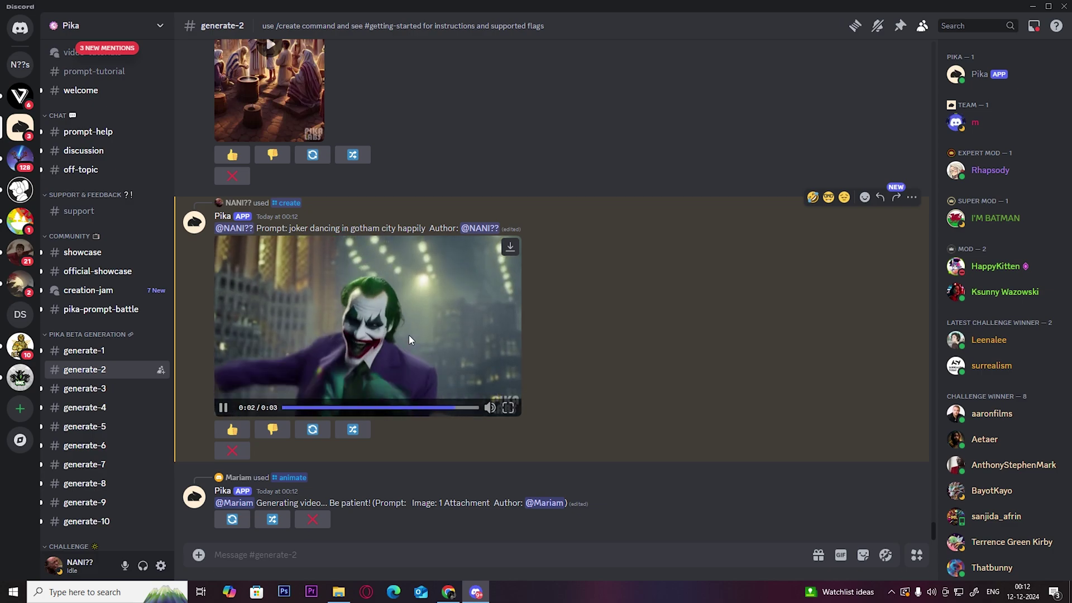
pyautogui.click(509, 247)
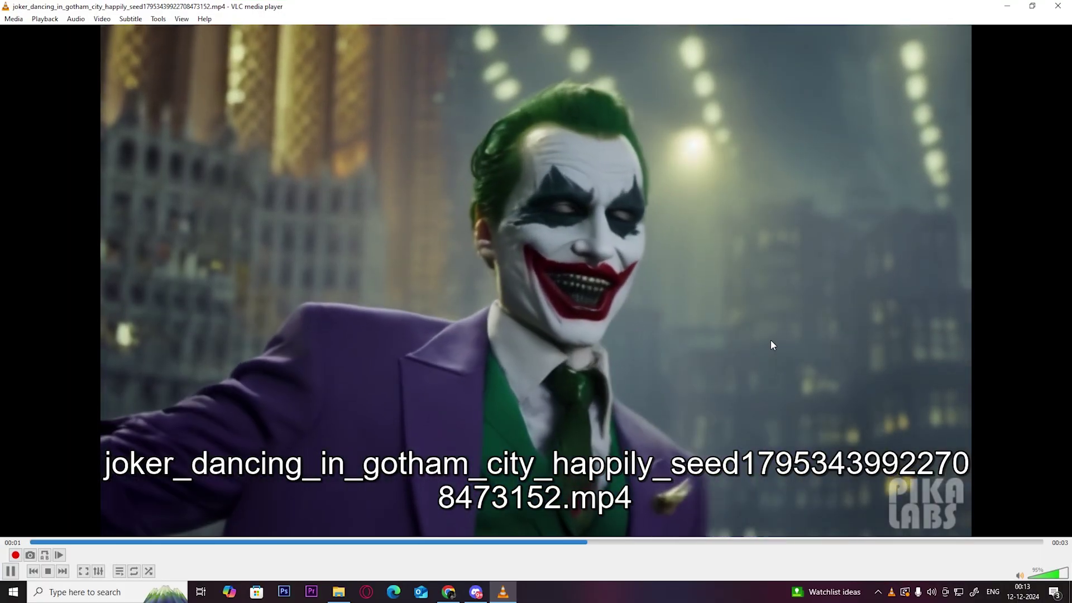
# - Watch the downloaded Joker video fullscreen in VLC, then return to Discord
pyautogui.doubleClick(771, 339)
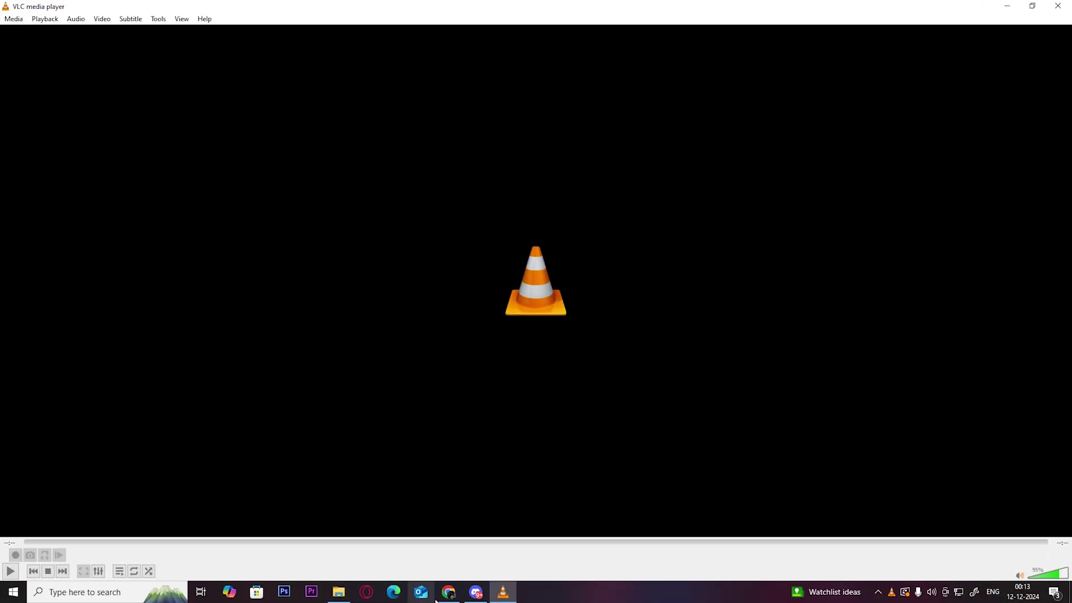
pyautogui.click(476, 592)
pyautogui.scroll(3, 643, 507)
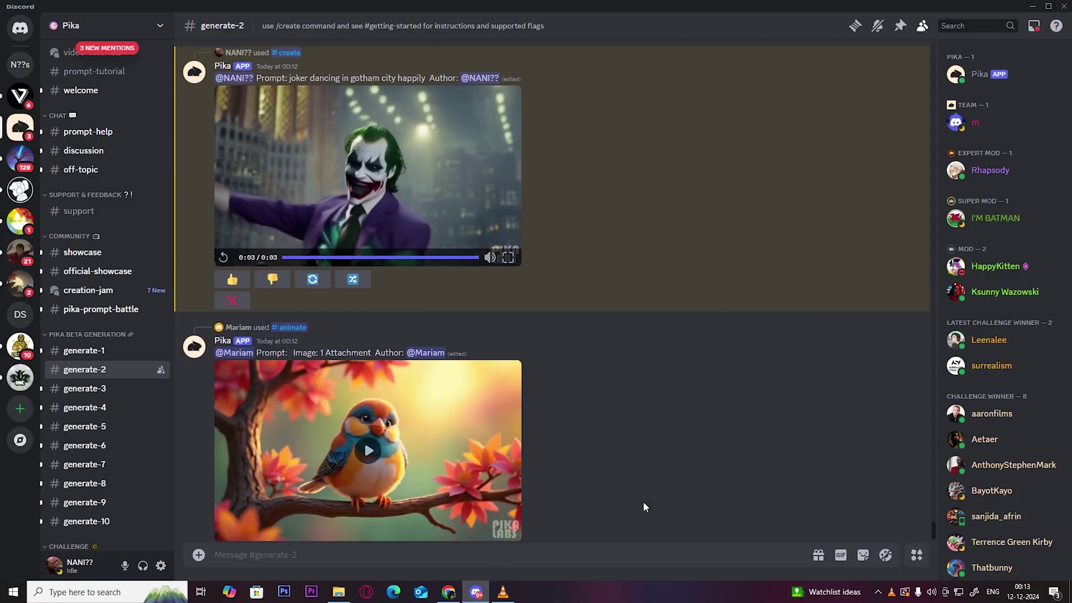